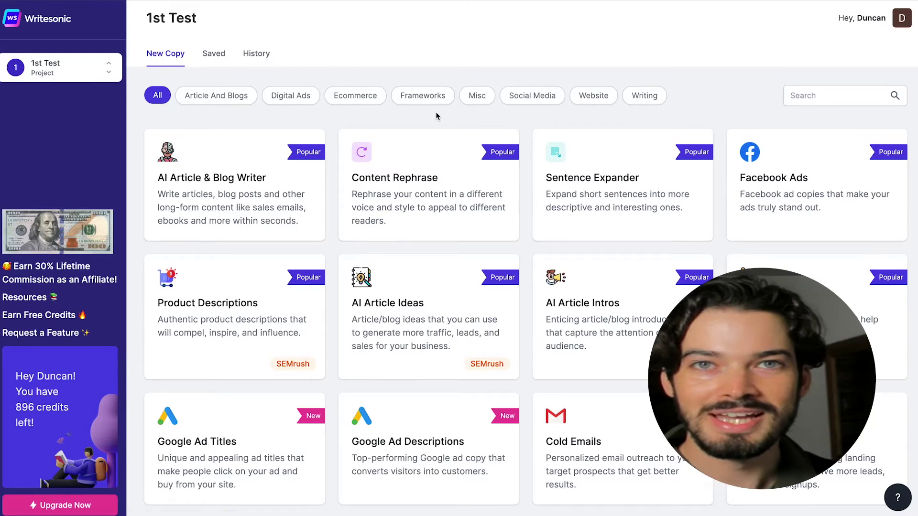
# - Scroll down the template grid to find the Google Ads template
pyautogui.scroll(-1, 436, 116)
pyautogui.scroll(-4, 435, 115)
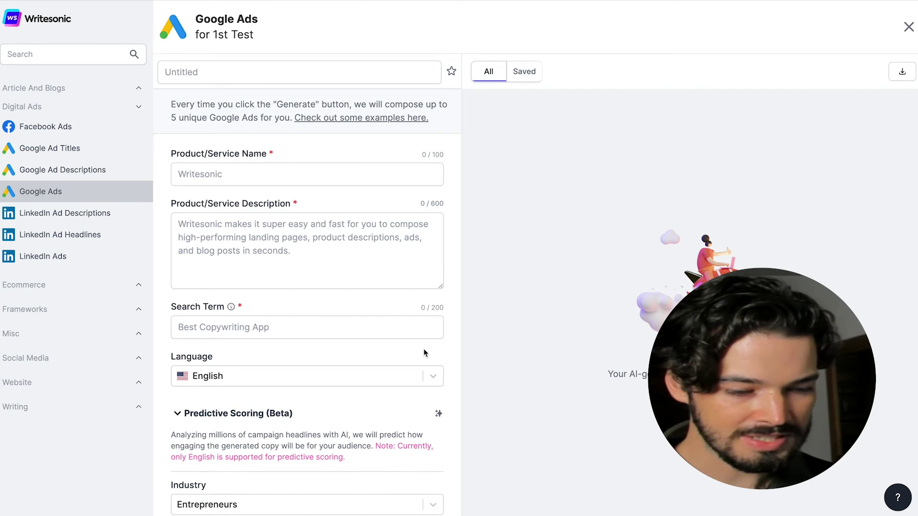
pyautogui.scroll(-1, 424, 353)
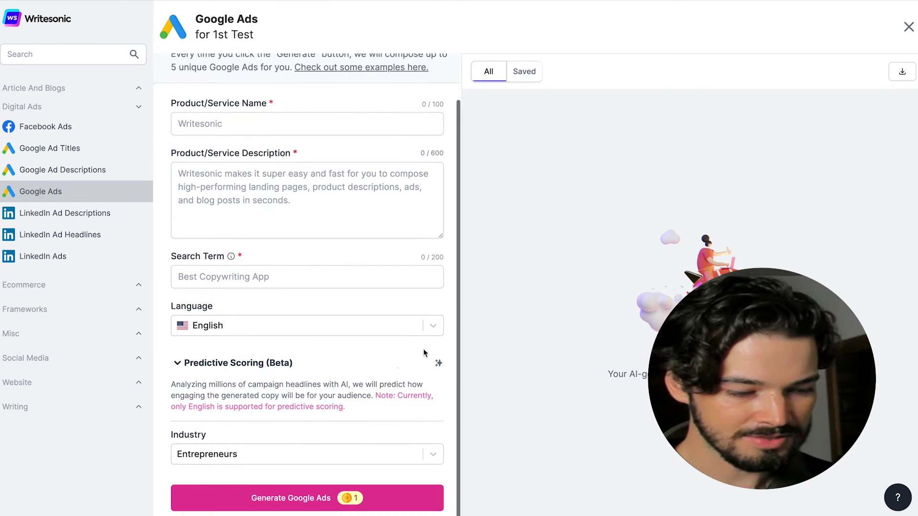
pyautogui.click(184, 454)
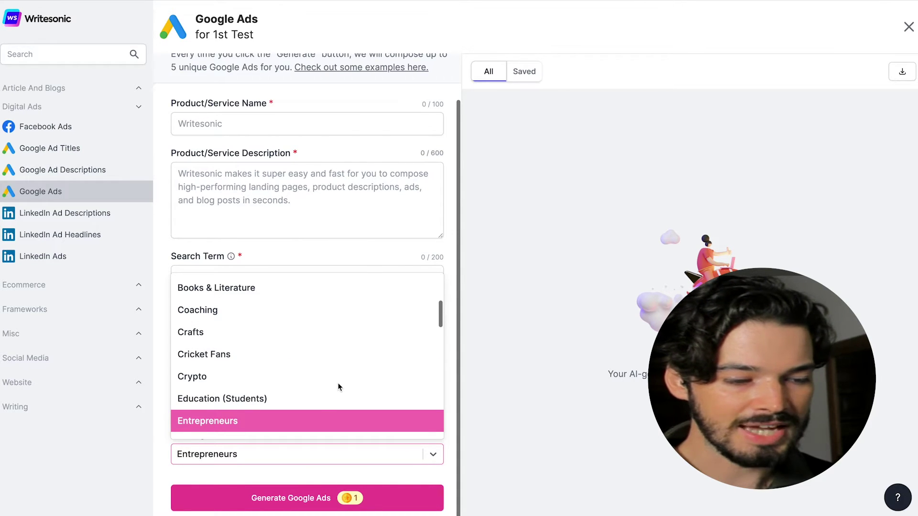
pyautogui.scroll(-1, 212, 388)
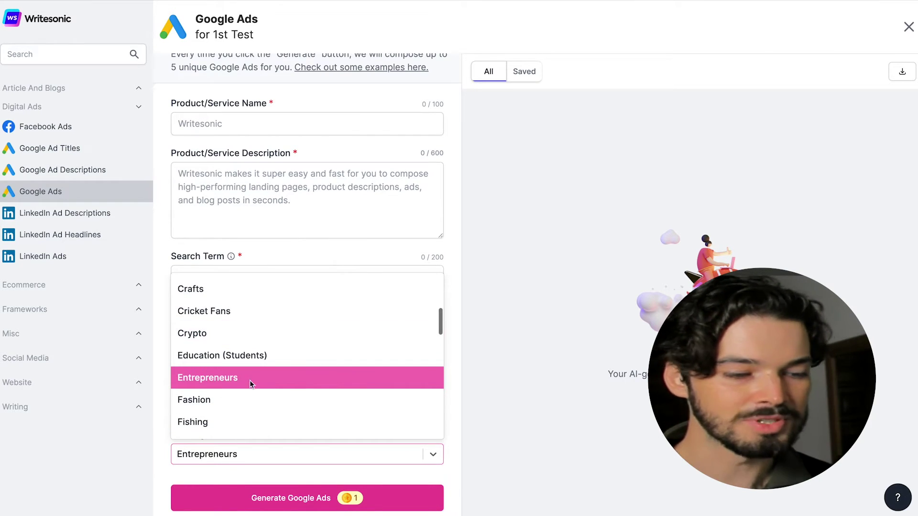
pyautogui.click(222, 381)
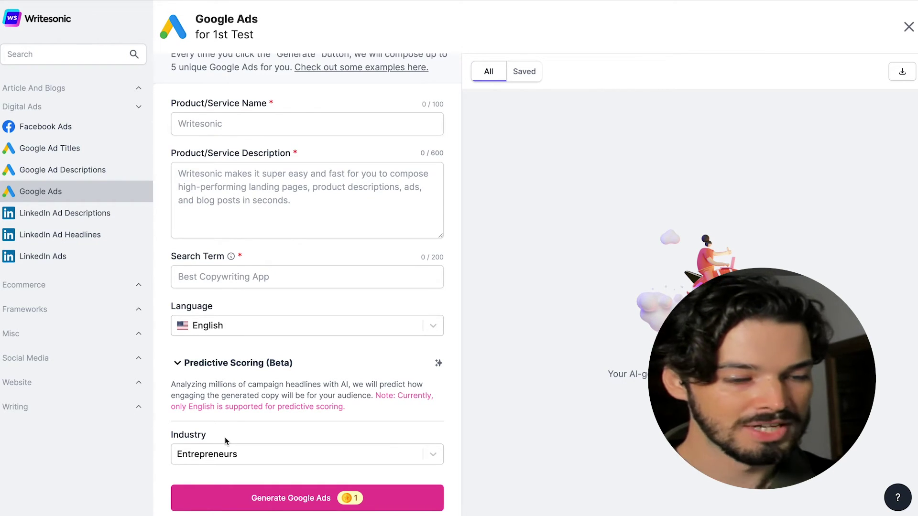
pyautogui.scroll(1, 224, 437)
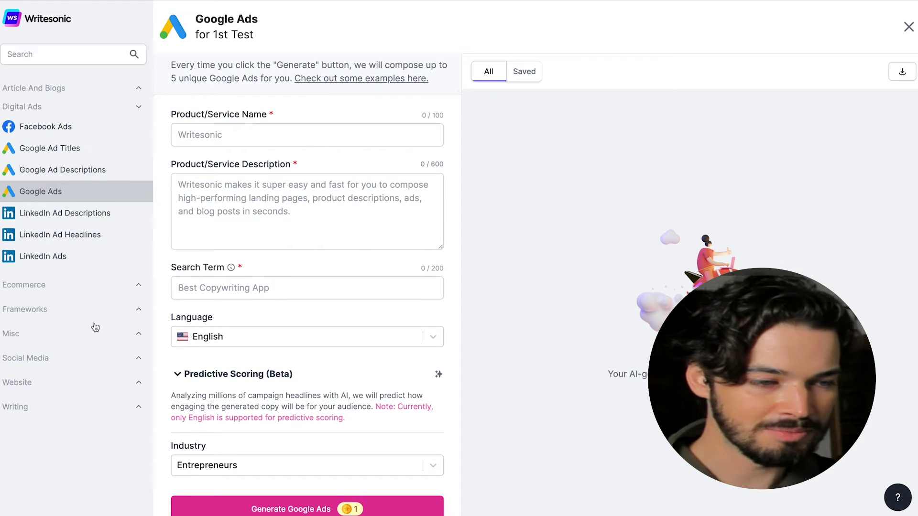
# - Enter the writer's name followed by 'Freelance Writer' as the product/service name
pyautogui.click(224, 140)
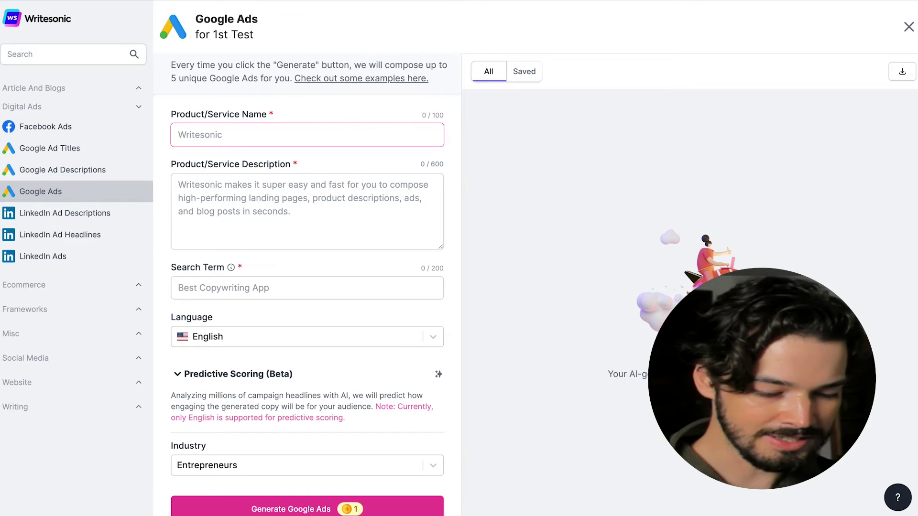
pyautogui.write('Duncan T Freelance Writer')
pyautogui.press('Tab')
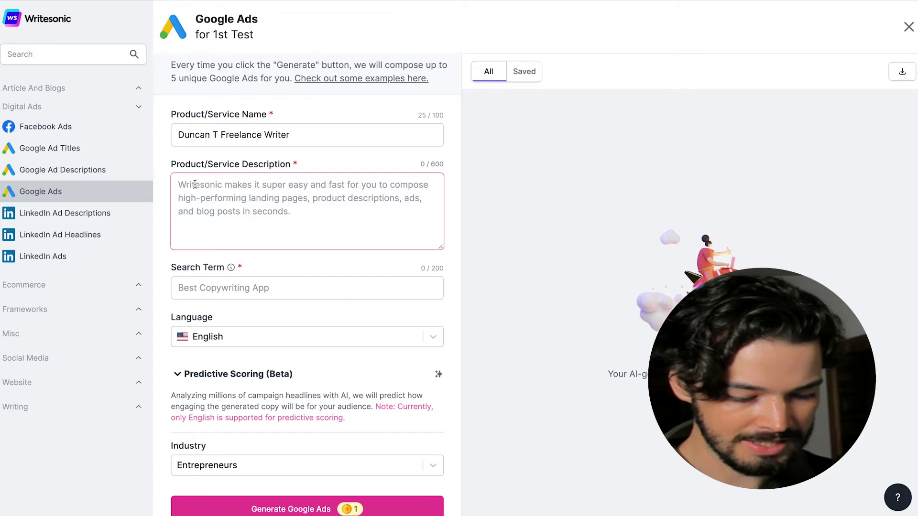
# - Describe the service as freelance writing for ecommerce businesses to boost search rankings and grow sales
pyautogui.write('Freelance writi')
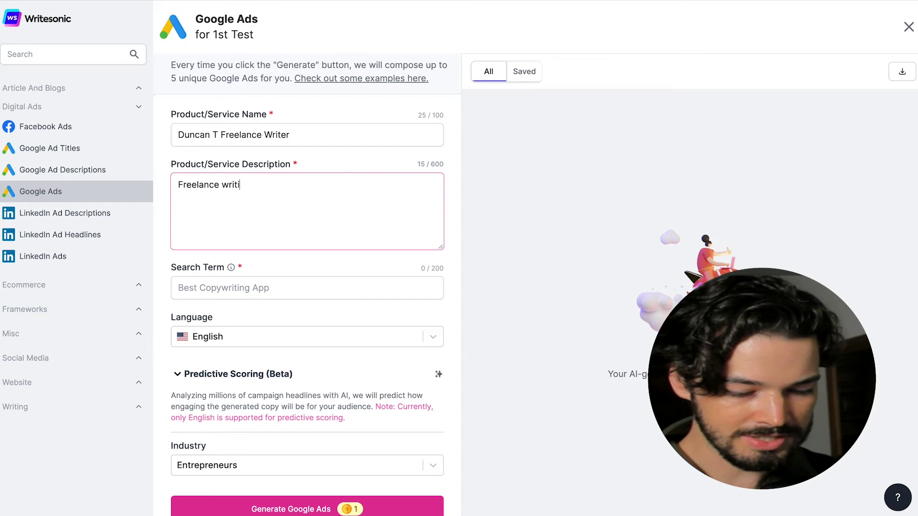
pyautogui.write('ng services for')
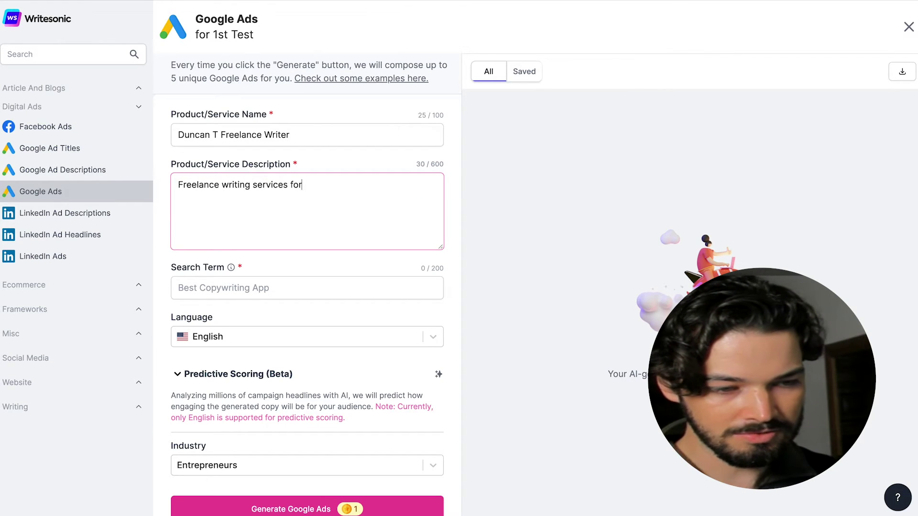
pyautogui.write(' econom')
pyautogui.press('BackSpace')
pyautogui.press('BackSpace')
pyautogui.press('BackSpace')
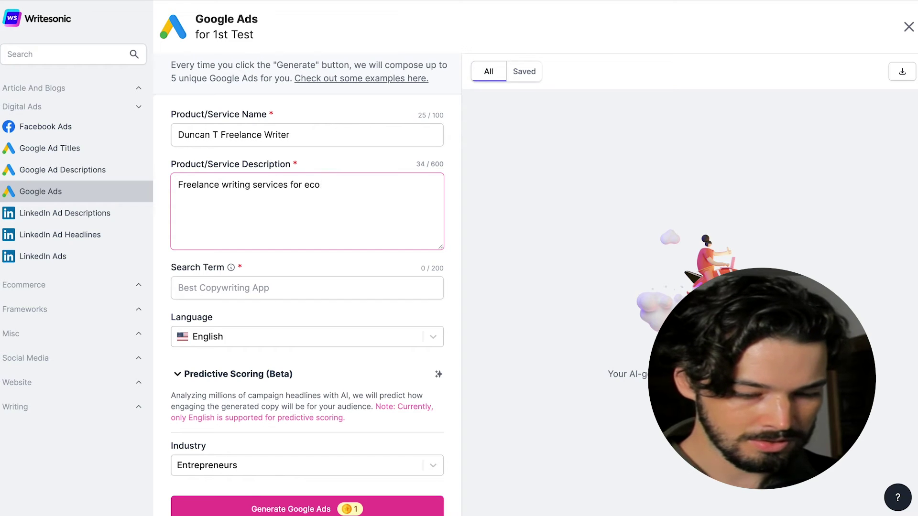
pyautogui.write('mmerce busi')
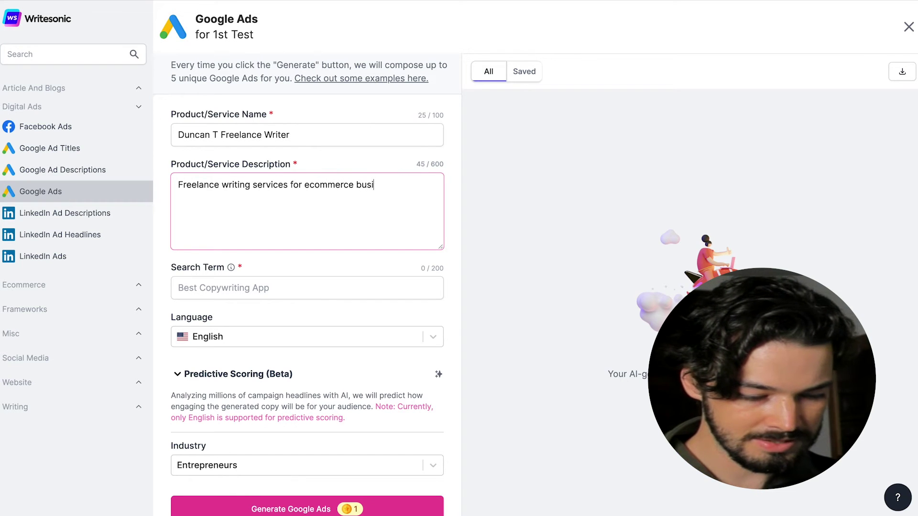
pyautogui.write('nesses to ')
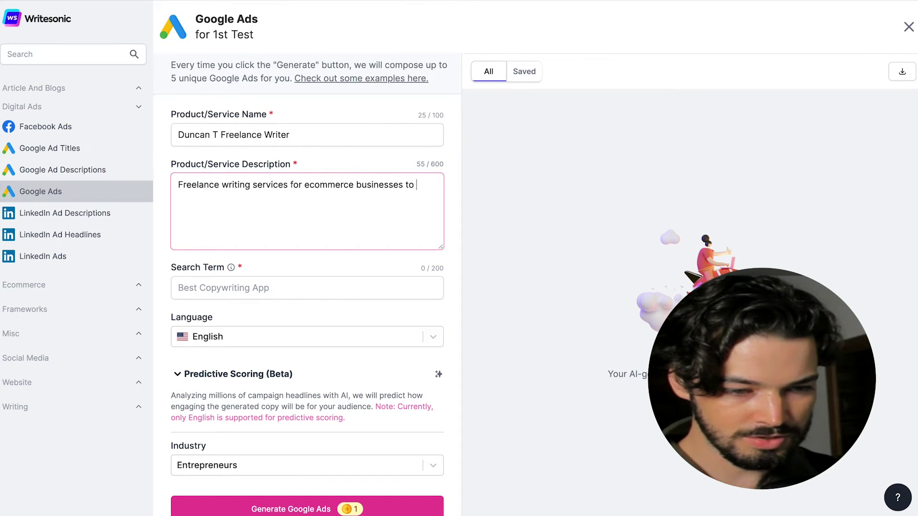
pyautogui.write('help them ')
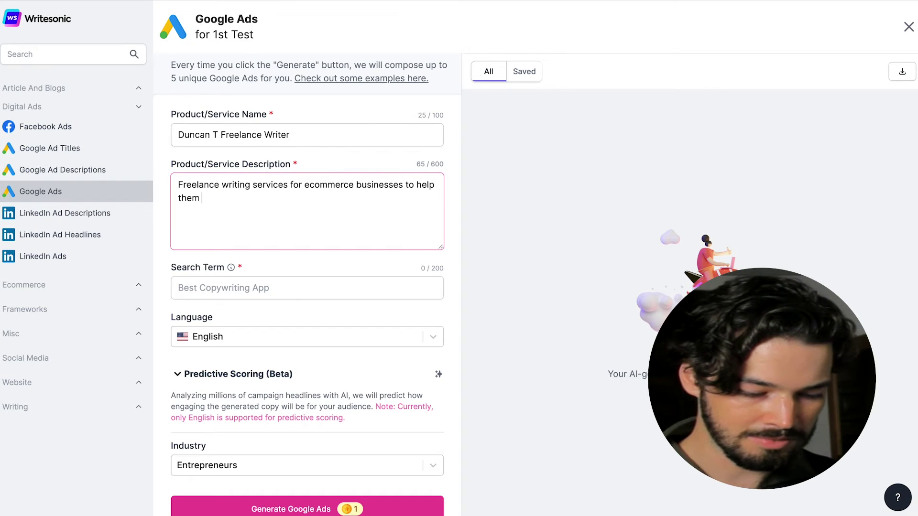
pyautogui.write('boost their sear')
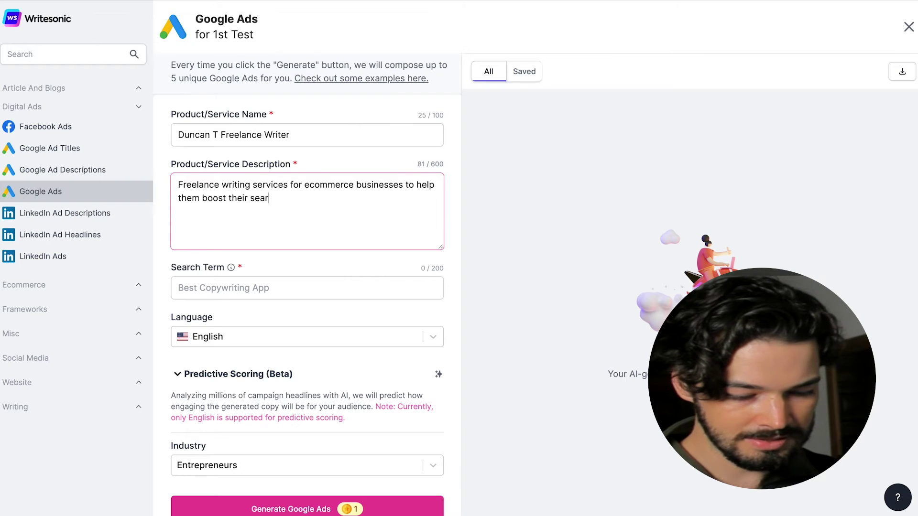
pyautogui.write('ch rankings and grow s')
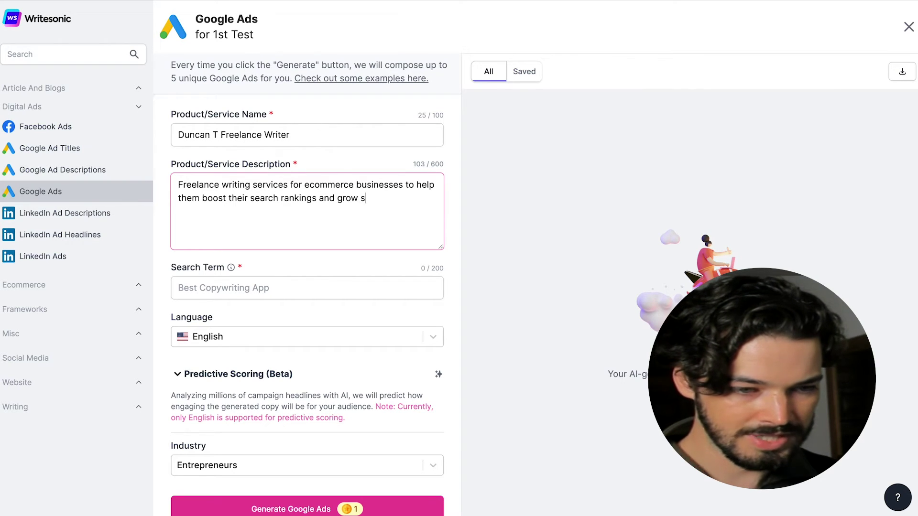
pyautogui.write('ales without spe')
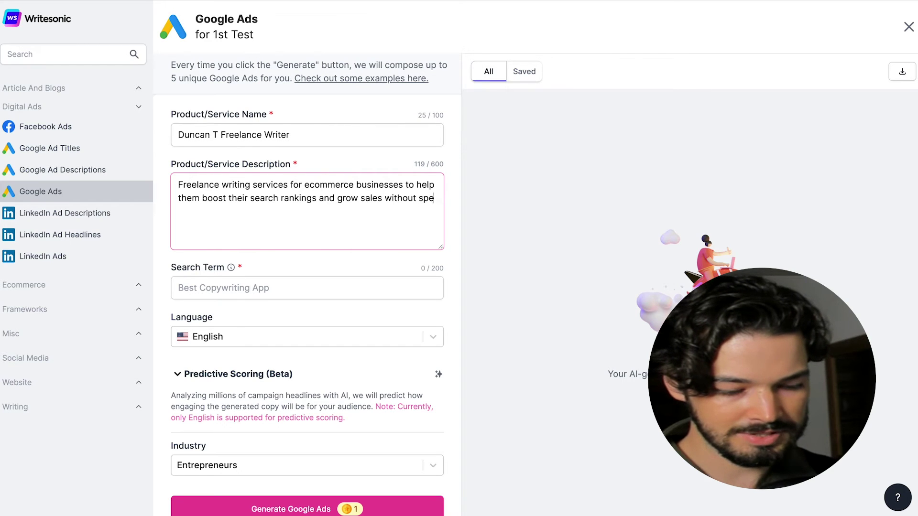
pyautogui.write('nding more on ads')
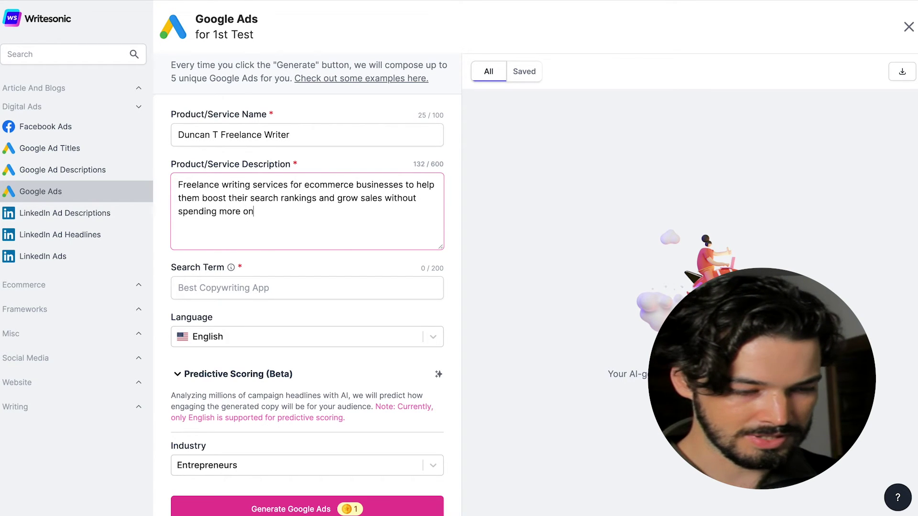
pyautogui.write('.')
# - Paste 'freelance writer for hire' from SEMrush as the search term and generate the ads
pyautogui.click(202, 293)
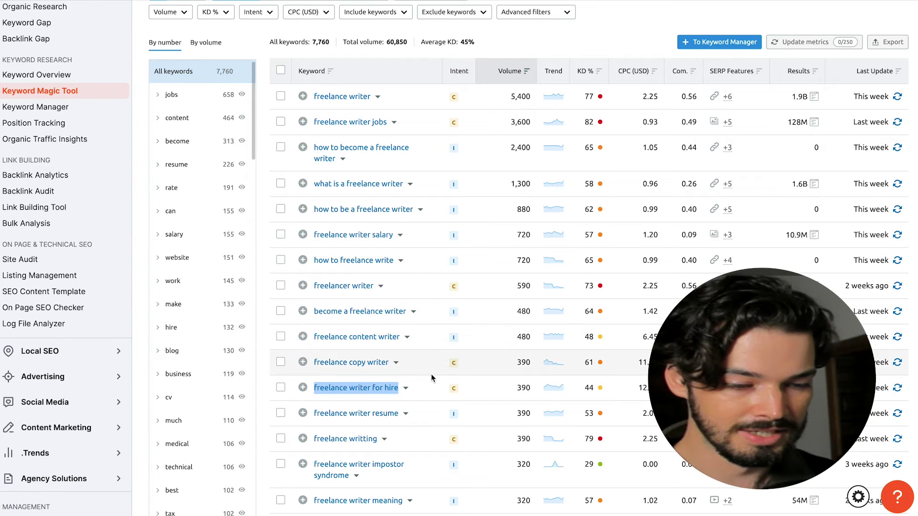
pyautogui.hotkey('alt', 'Tab')
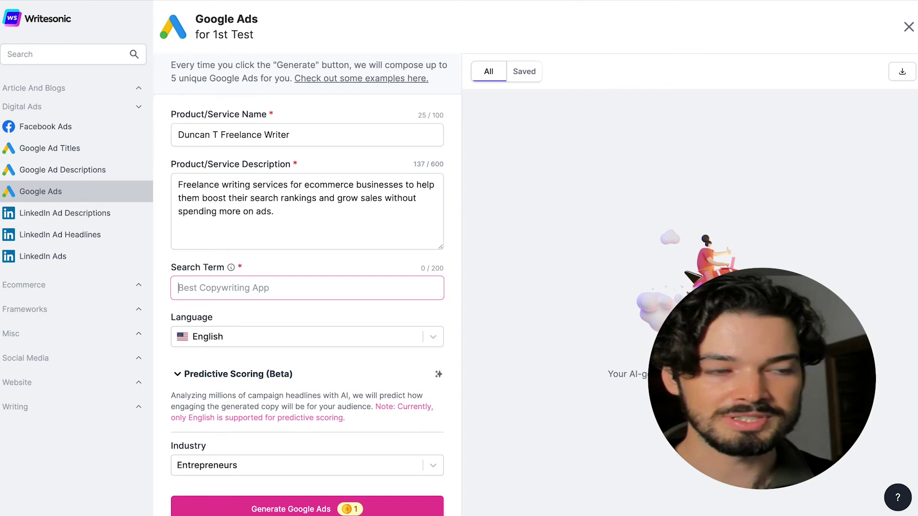
pyautogui.write('freelance writer for hire')
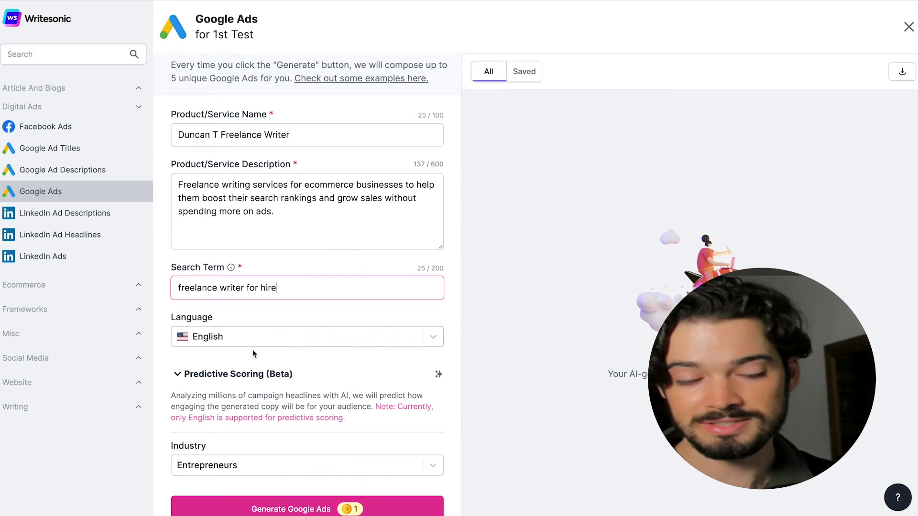
pyautogui.click(337, 510)
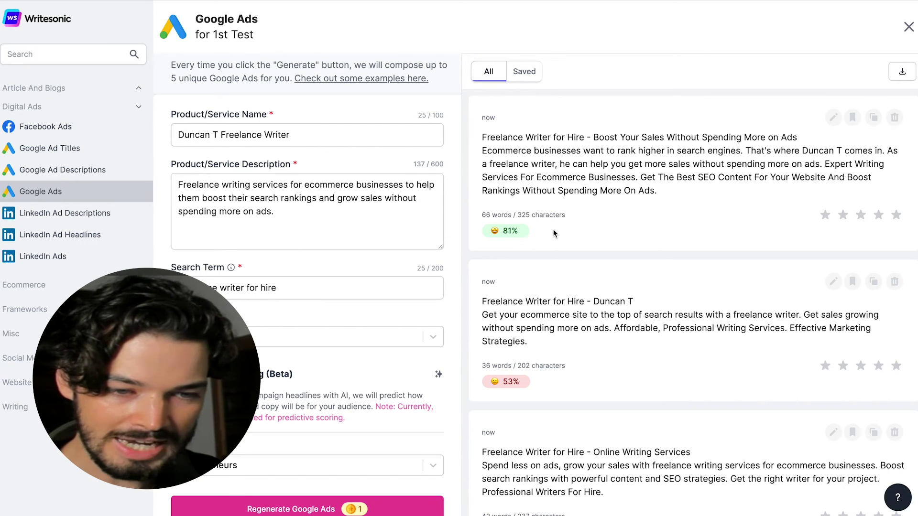
# - Scroll through the generated ad variations to review their predictive scores, such as 81% and 53%
pyautogui.scroll(-4, 554, 232)
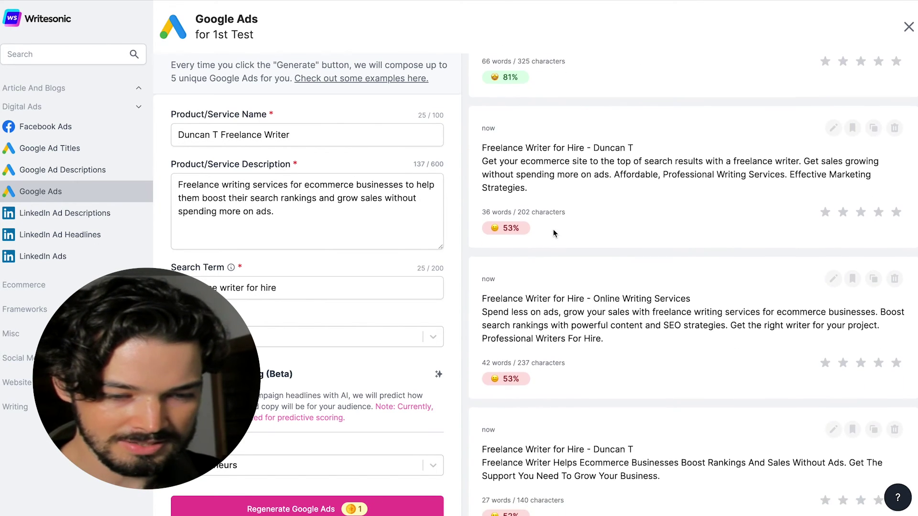
pyautogui.scroll(4, 554, 233)
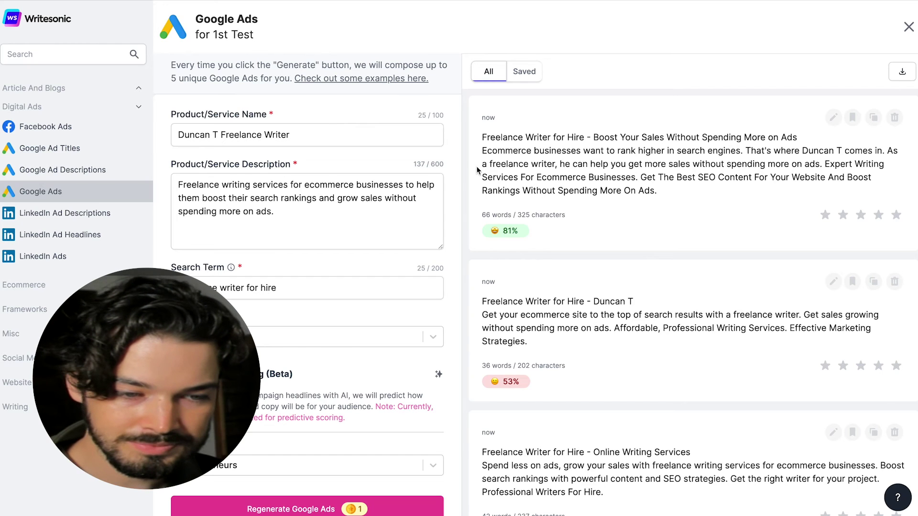
pyautogui.moveTo(481, 177); pyautogui.dragTo(662, 195)
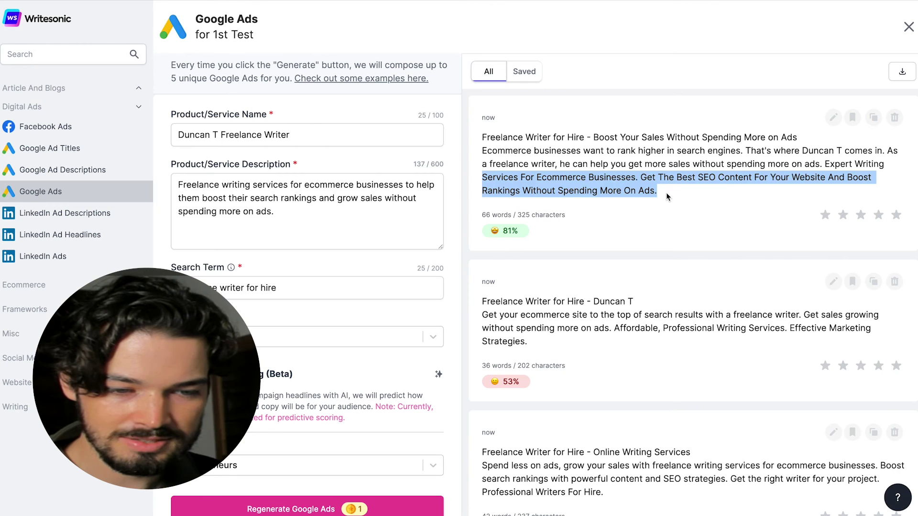
pyautogui.click(667, 192)
pyautogui.moveTo(483, 151); pyautogui.dragTo(886, 165)
pyautogui.click(885, 165)
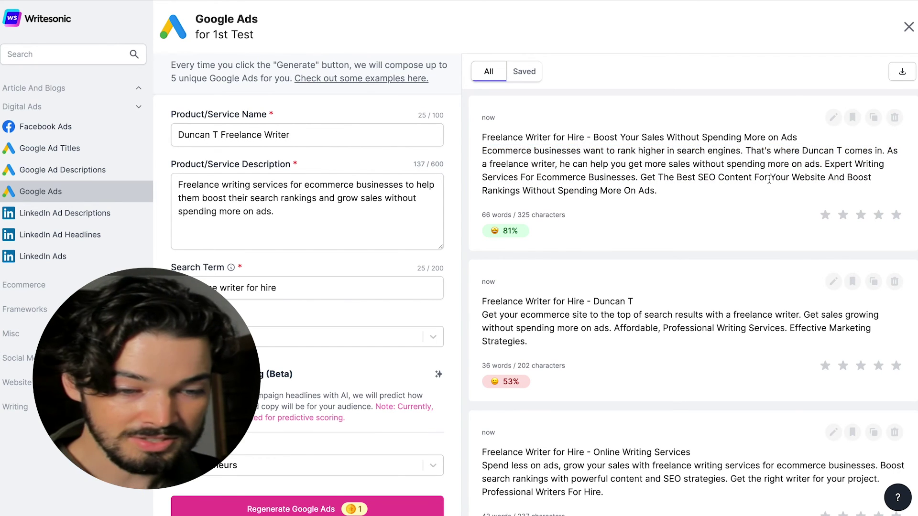
pyautogui.scroll(-4, 769, 179)
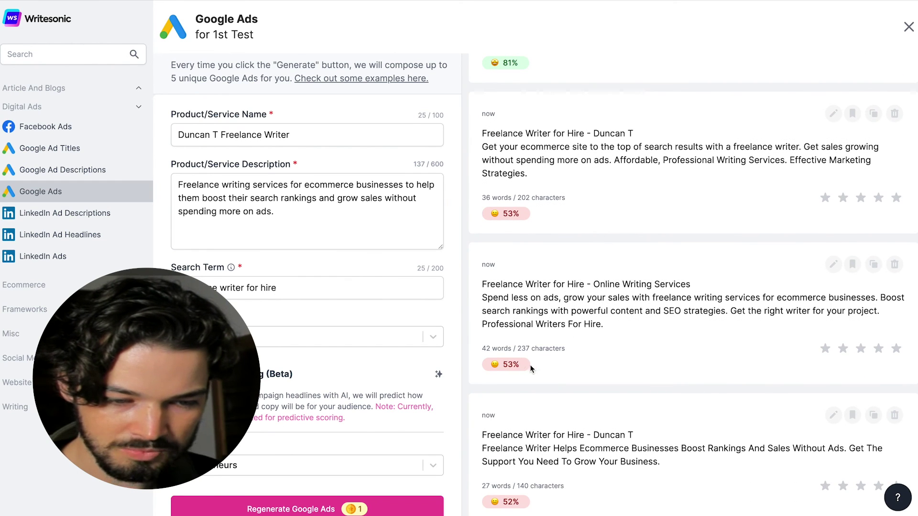
pyautogui.scroll(1, 624, 326)
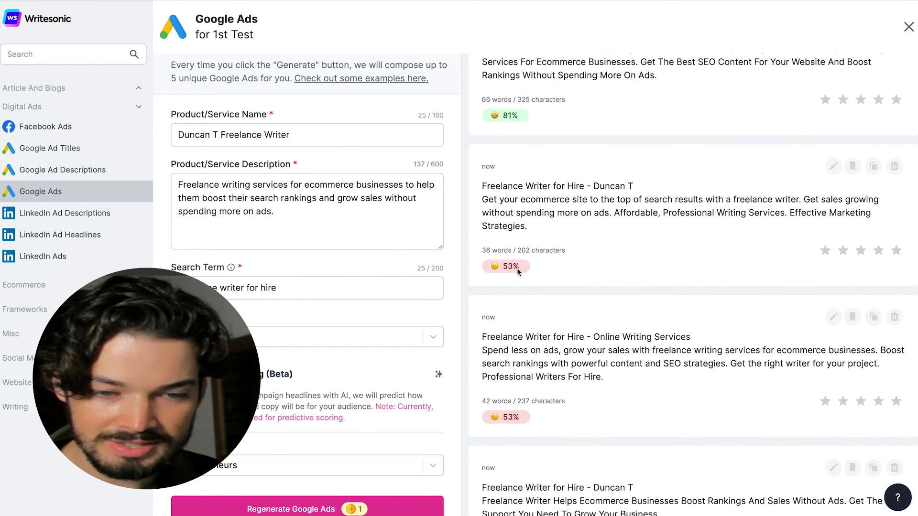